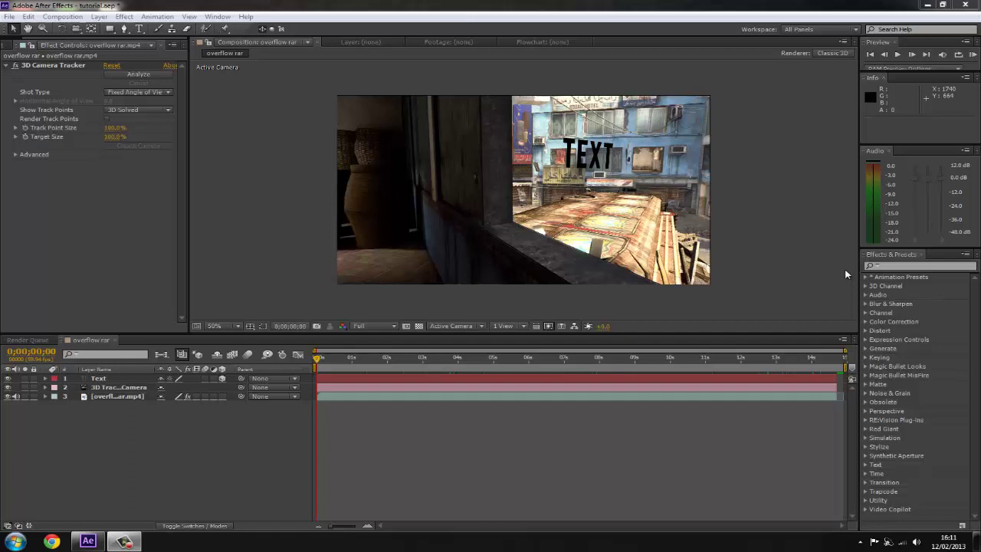
Search Effects & Presets for '3d cam', pick 3D Camera Tracker, then clear the search
click(923, 266)
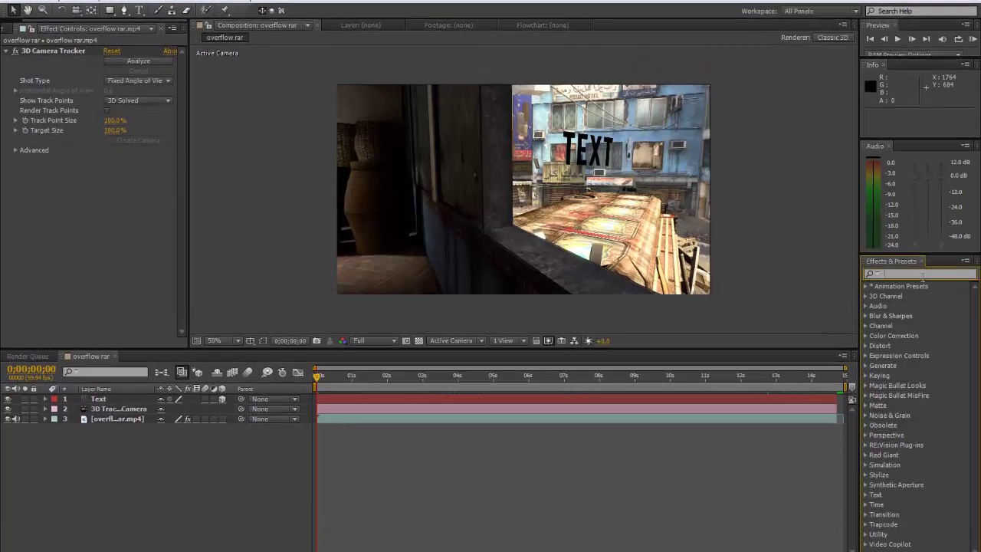
text(3d cam)
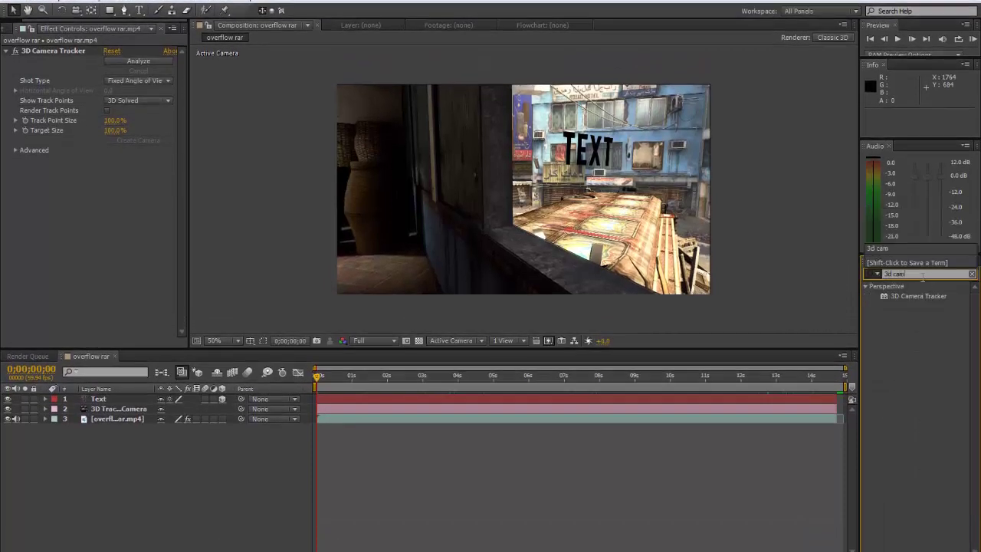
click(926, 298)
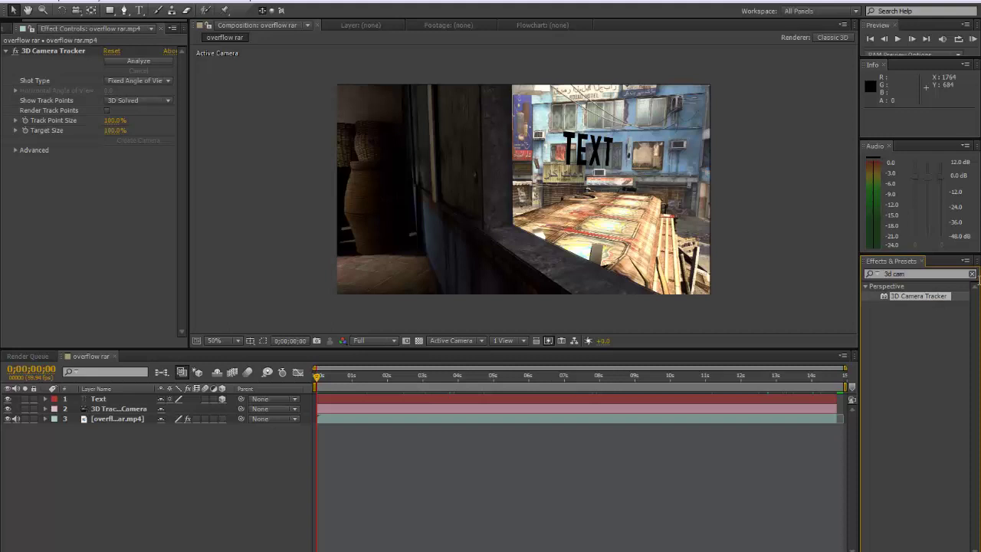
click(972, 274)
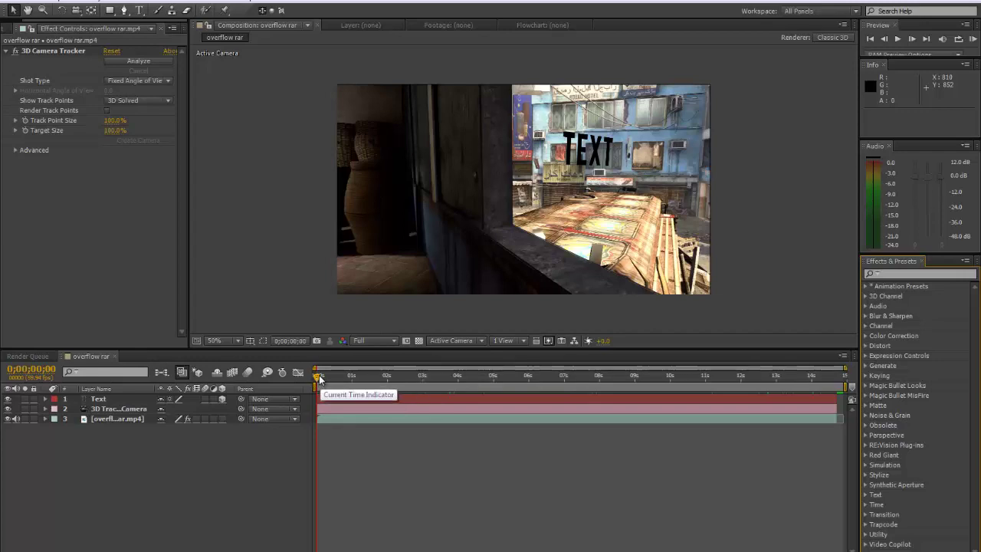
Preview the tracked shot, then return to the first frame
mouse_move(320, 379)
mouse_down()
mouse_move(333, 375)
mouse_move(310, 383)
mouse_up()
key(space)
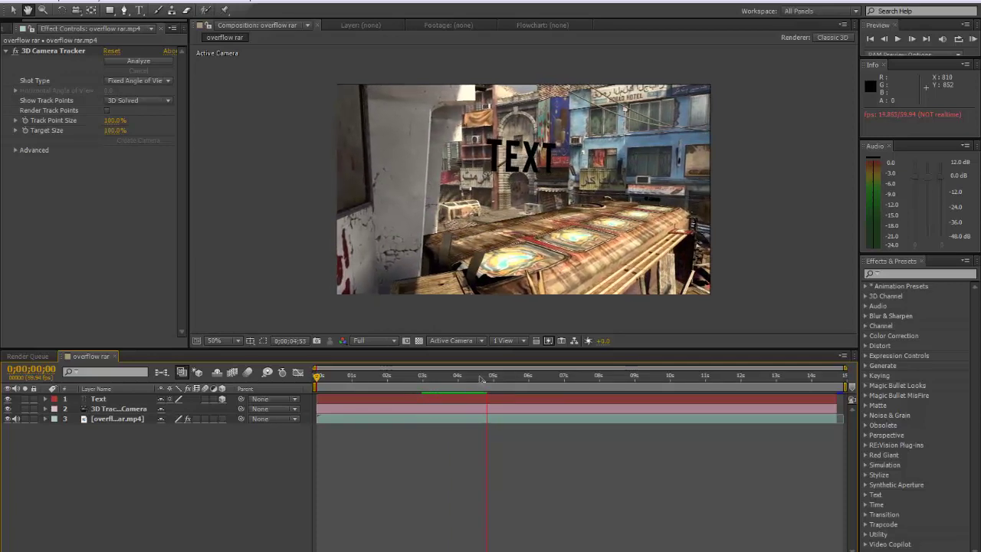
drag(491, 376, 567, 376)
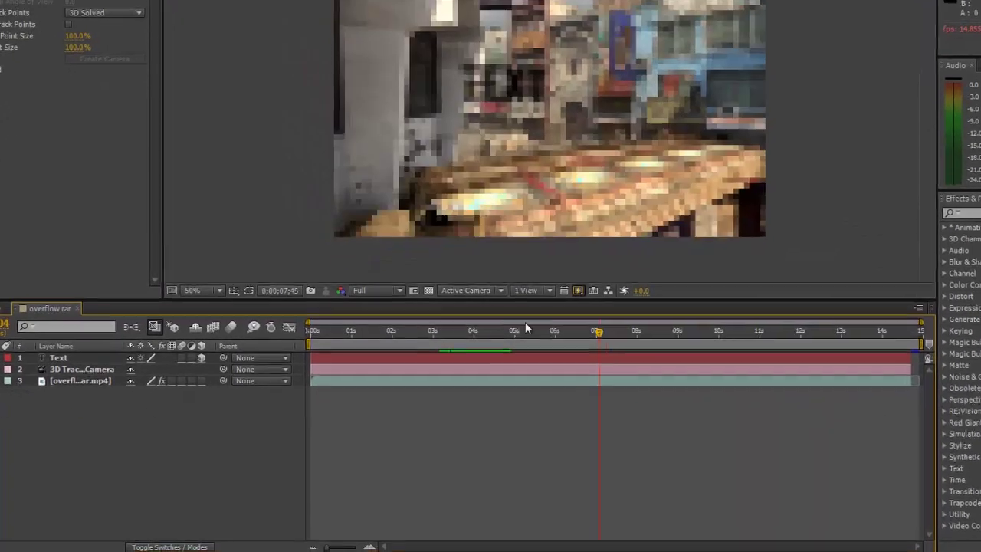
drag(525, 321, 311, 329)
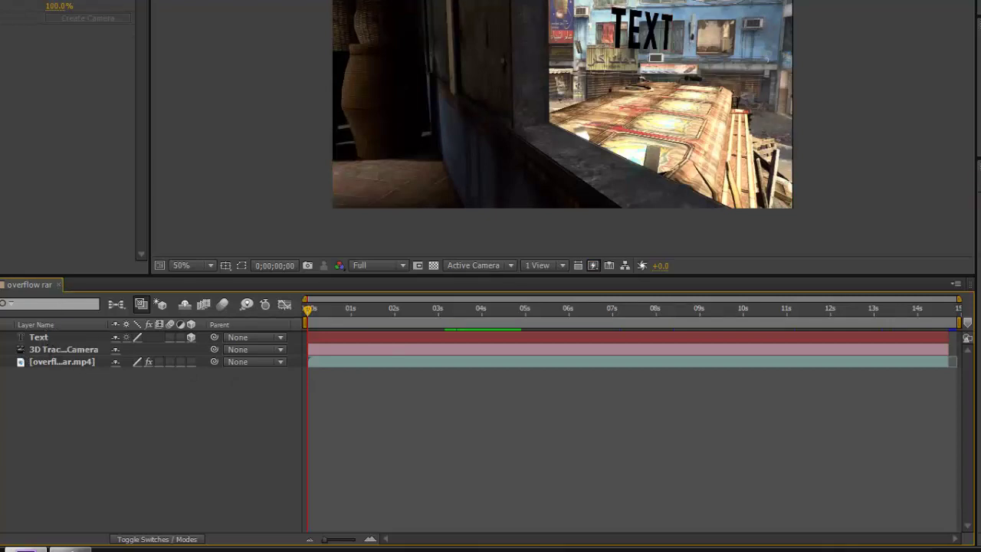
Delete the Text and 3D Tracker Camera layers, then search '3d cam' again
click(46, 336)
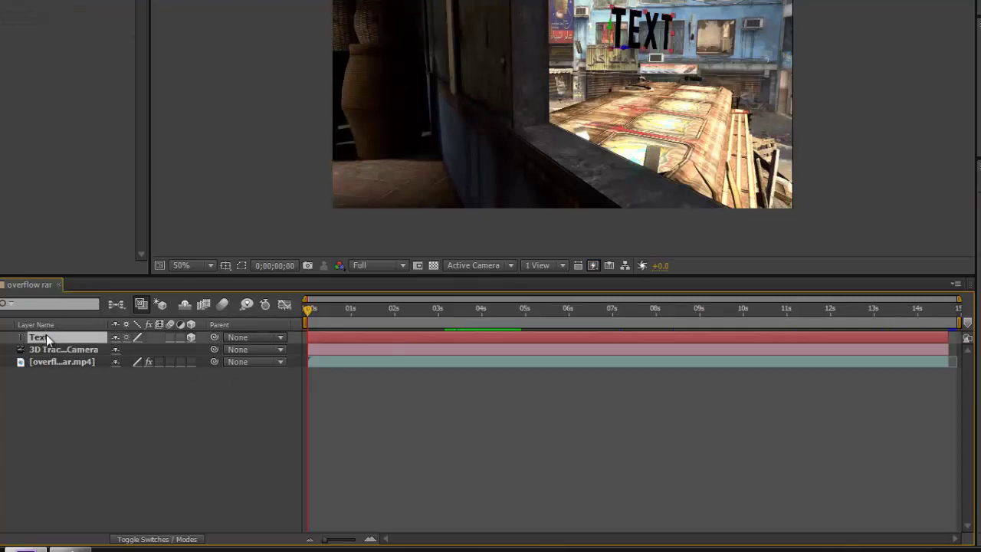
key(Delete)
click(51, 340)
key(Delete)
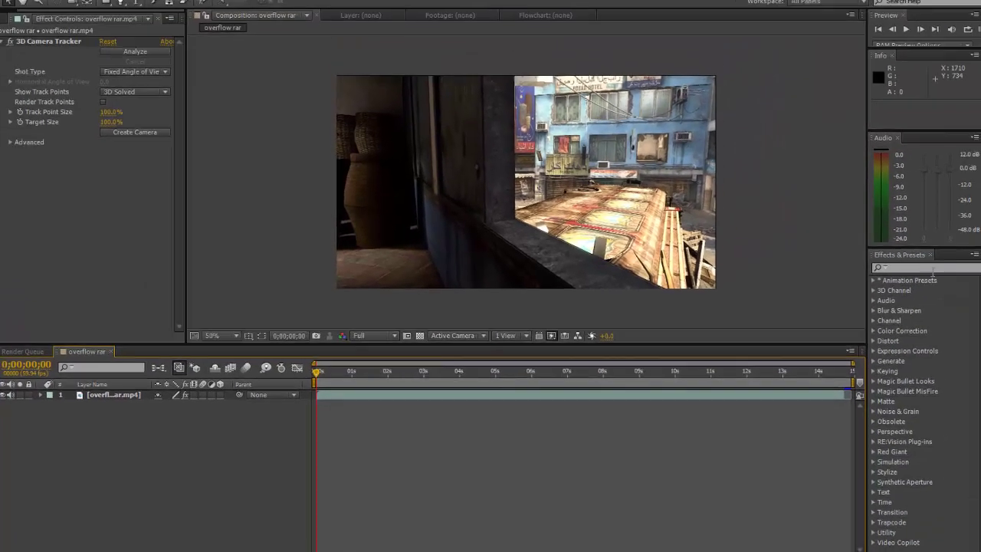
text(3d cam)
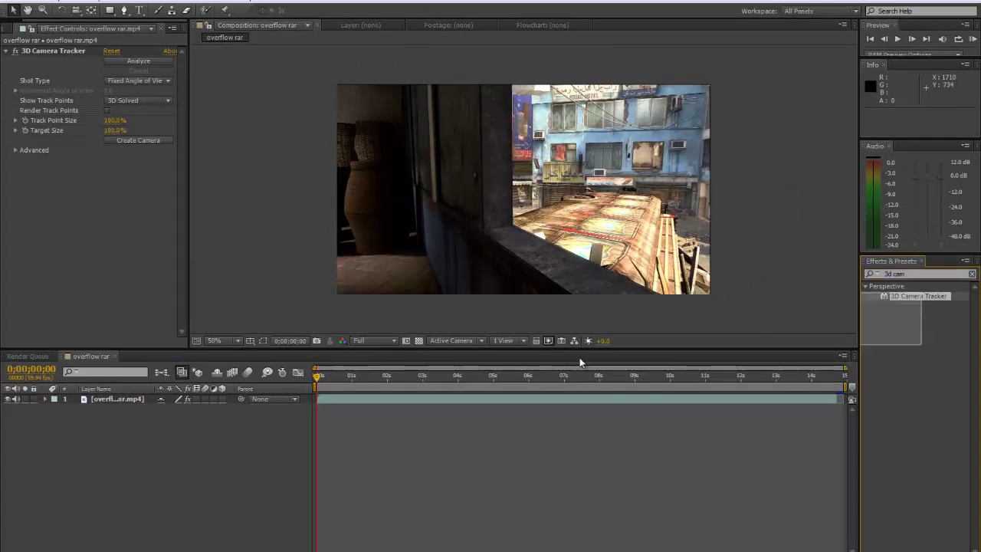
Replace the old 3D Camera Tracker on the gameplay footage with a freshly applied one
click(47, 50)
key(Delete)
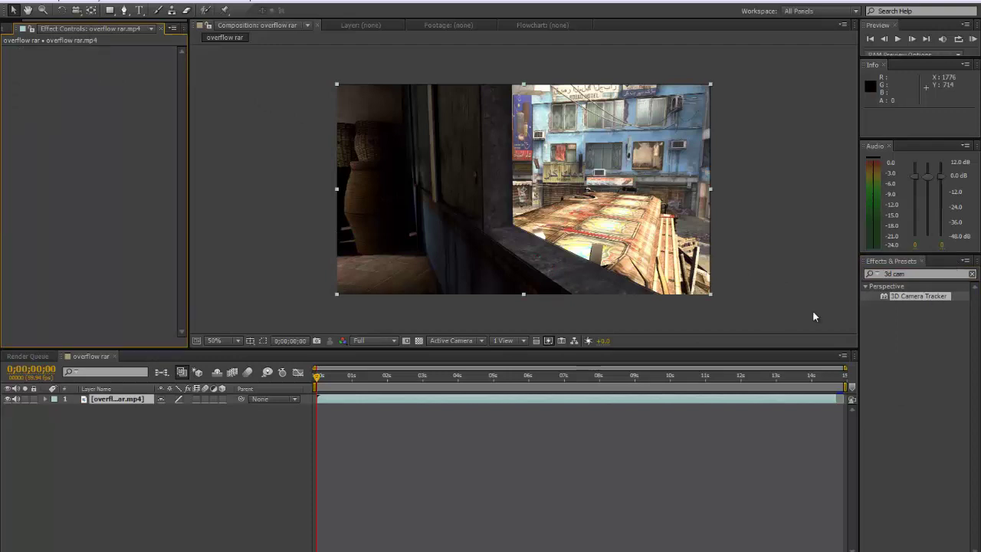
drag(918, 296, 111, 402)
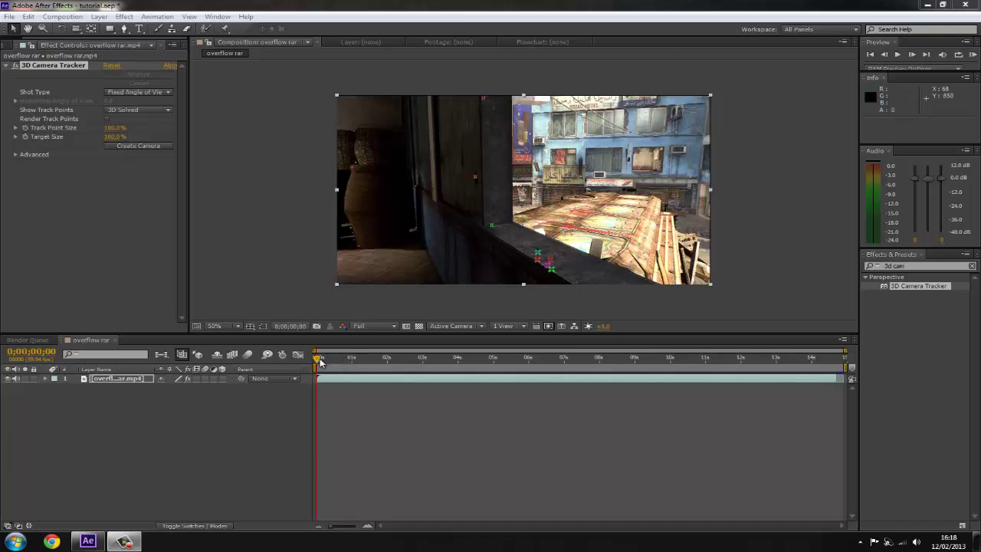
Scrub to 0;00;02;23 and lasso-select the track points on the left wall
drag(321, 362, 447, 381)
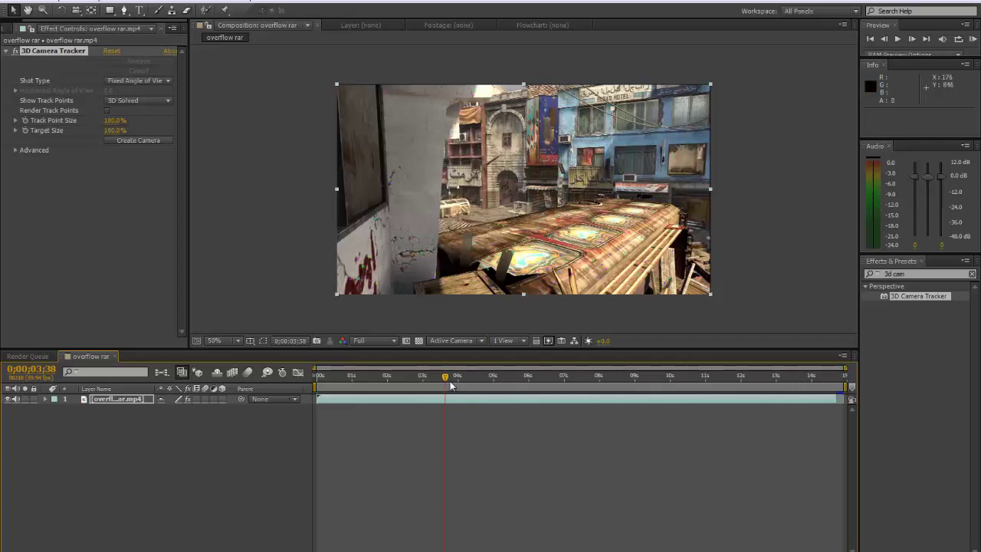
drag(446, 378, 407, 379)
click(428, 253)
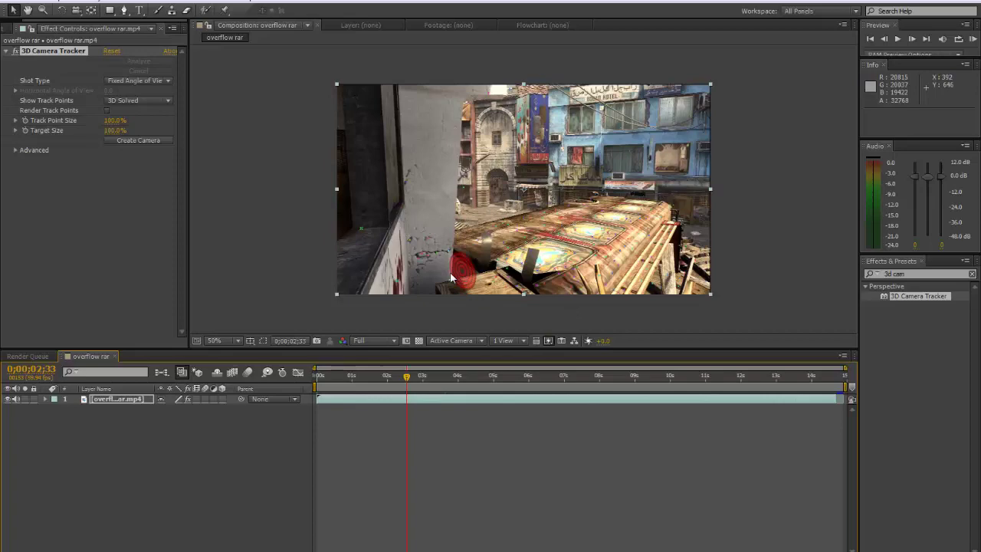
mouse_move(426, 278)
mouse_down()
mouse_move(417, 230)
mouse_move(460, 256)
mouse_move(437, 267)
mouse_up()
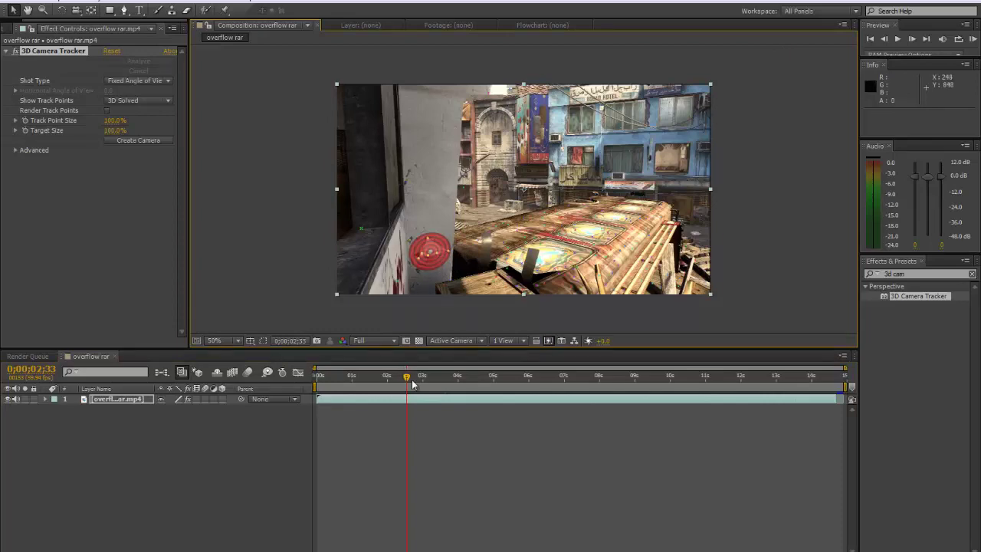
mouse_move(406, 375)
mouse_down()
mouse_move(377, 383)
mouse_move(399, 381)
mouse_up()
mouse_move(427, 280)
mouse_down()
mouse_move(462, 256)
mouse_move(446, 238)
mouse_move(455, 267)
mouse_move(441, 286)
mouse_up()
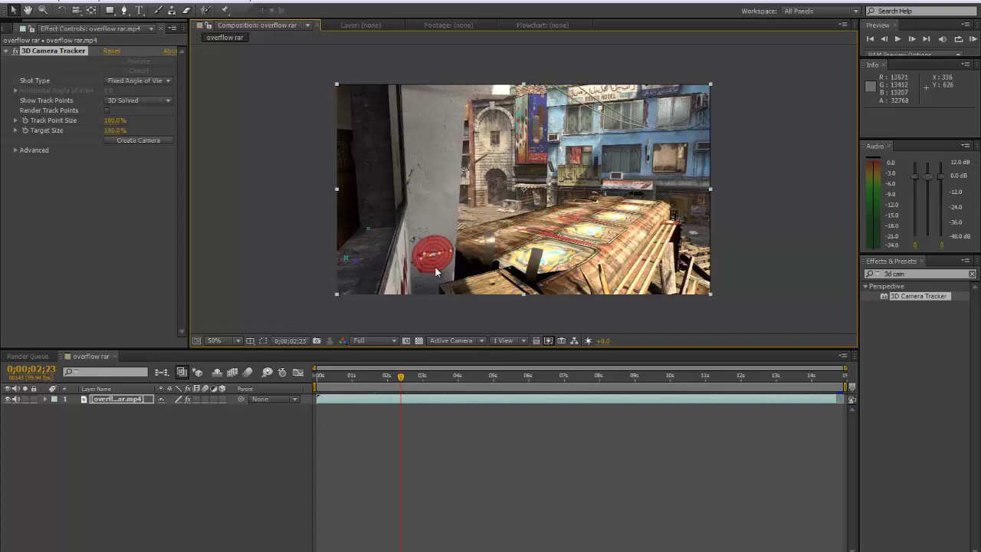
Create a text layer and camera at the wall target, then switch to the Horizontal Type tool
right_click(436, 256)
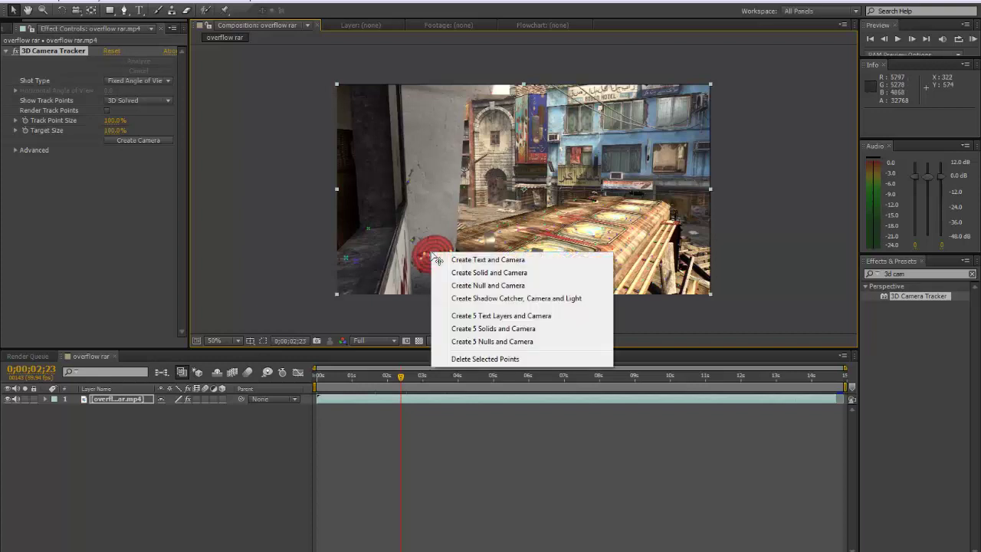
click(458, 261)
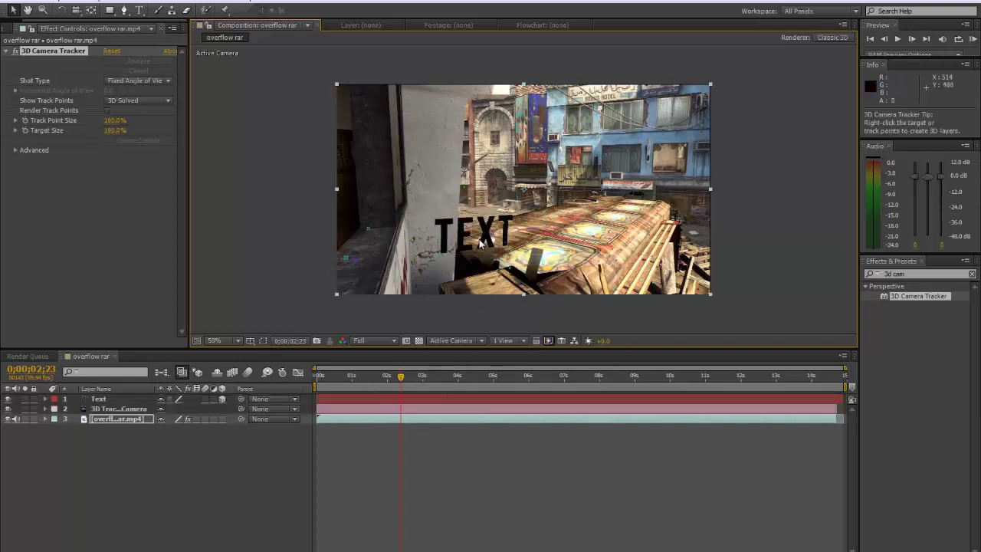
click(96, 400)
key(t)
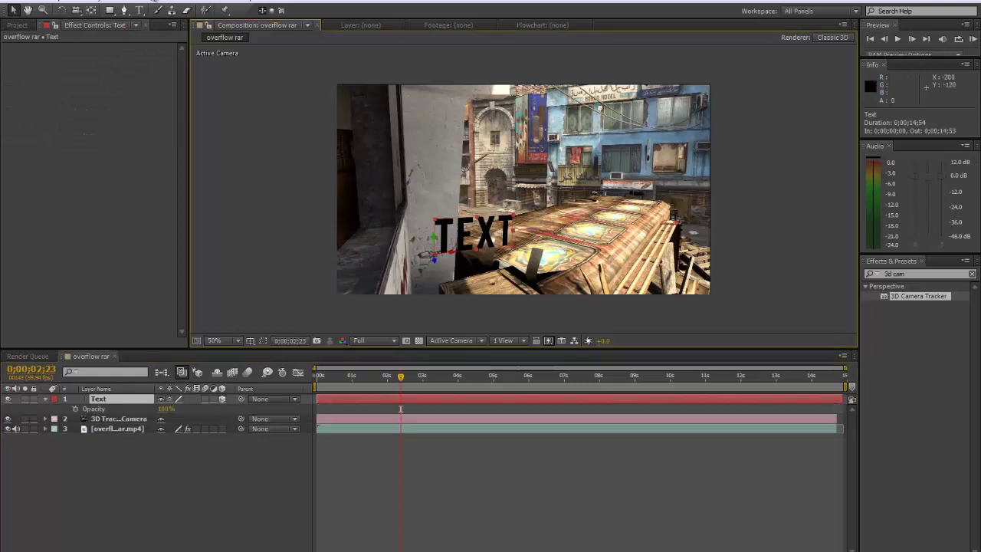
click(141, 10)
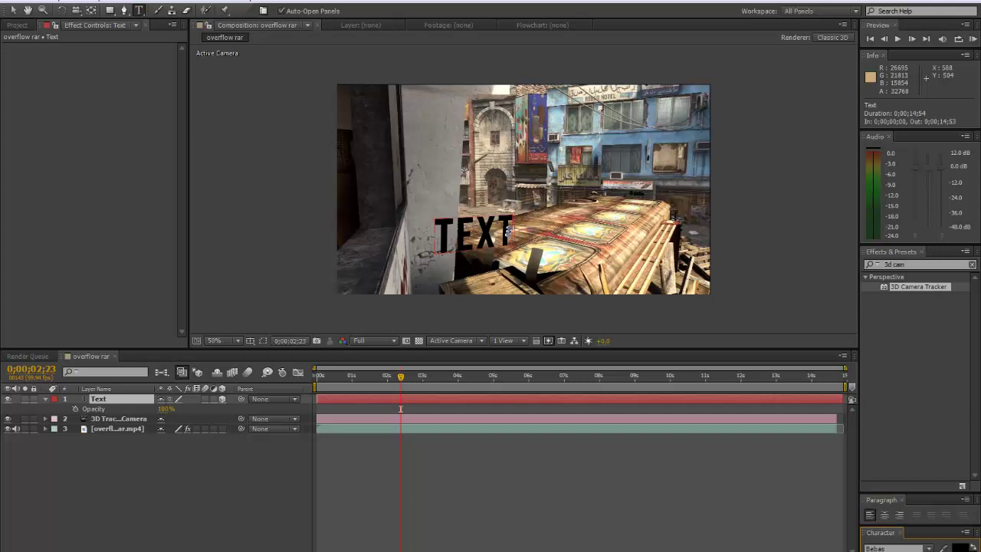
Retype the wall text as 'MARQ', commit it, and collapse the layer
click(511, 238)
key(BackSpace)
key(BackSpace)
key(BackSpace)
key(BackSpace)
text(MARK)
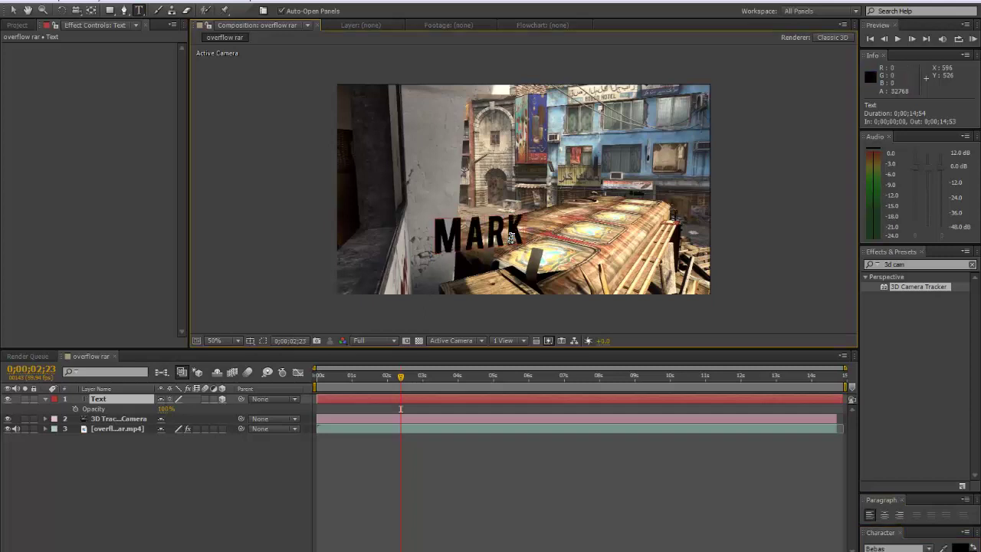
key(BackSpace)
text(Q!)
text(3)
key(BackSpace)
key(BackSpace)
click(361, 399)
click(46, 399)
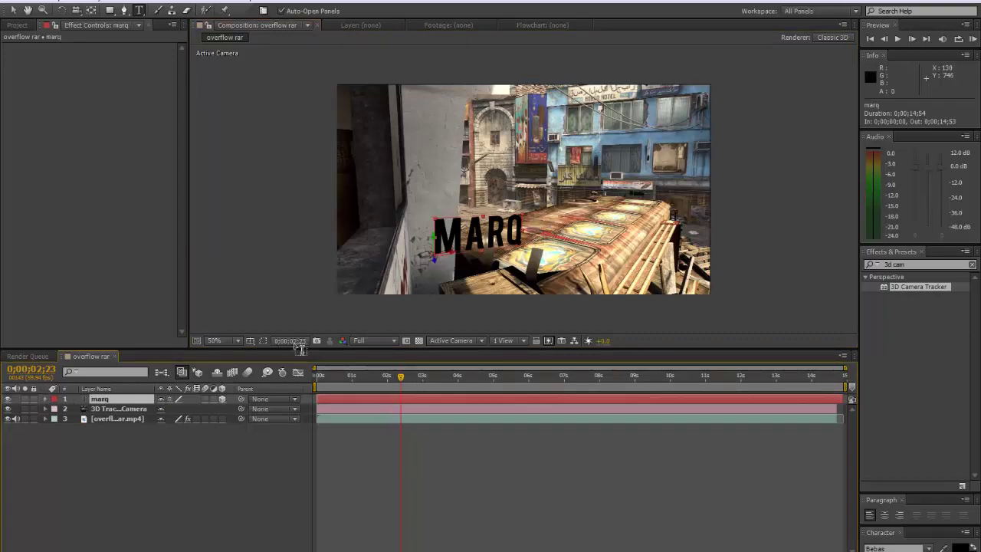
Drag the MARQ text into position on the wall, scrubbing the footage to check tracking
drag(404, 381, 439, 379)
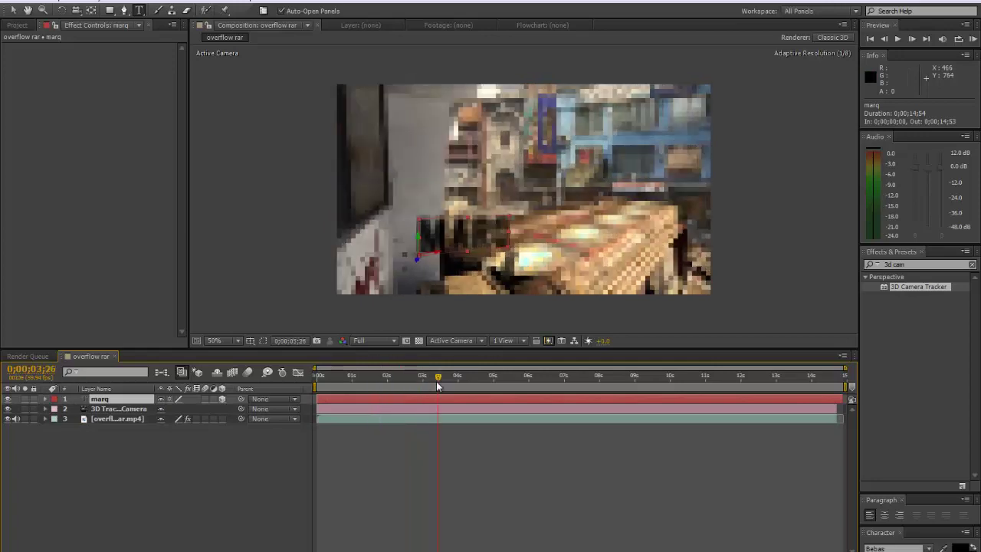
click(13, 10)
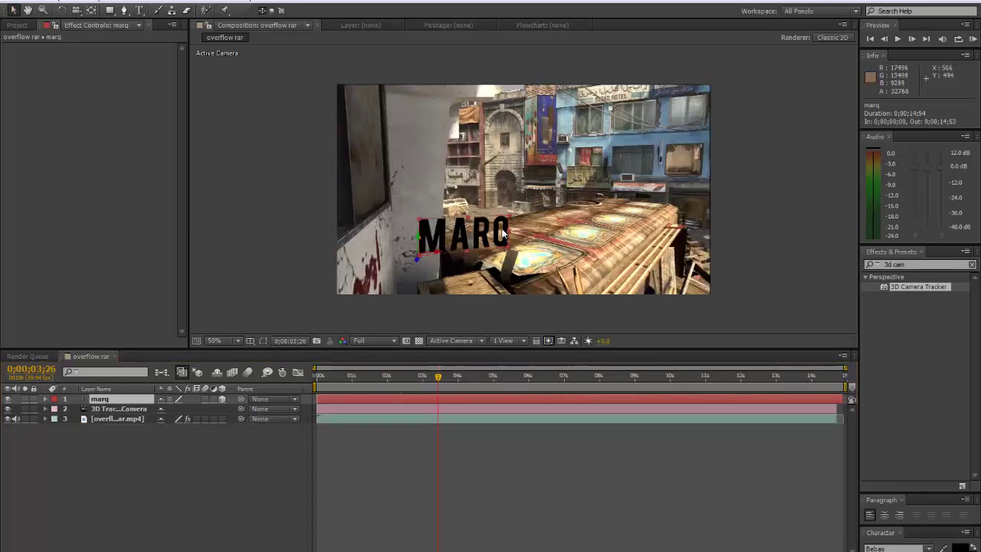
drag(449, 247, 555, 203)
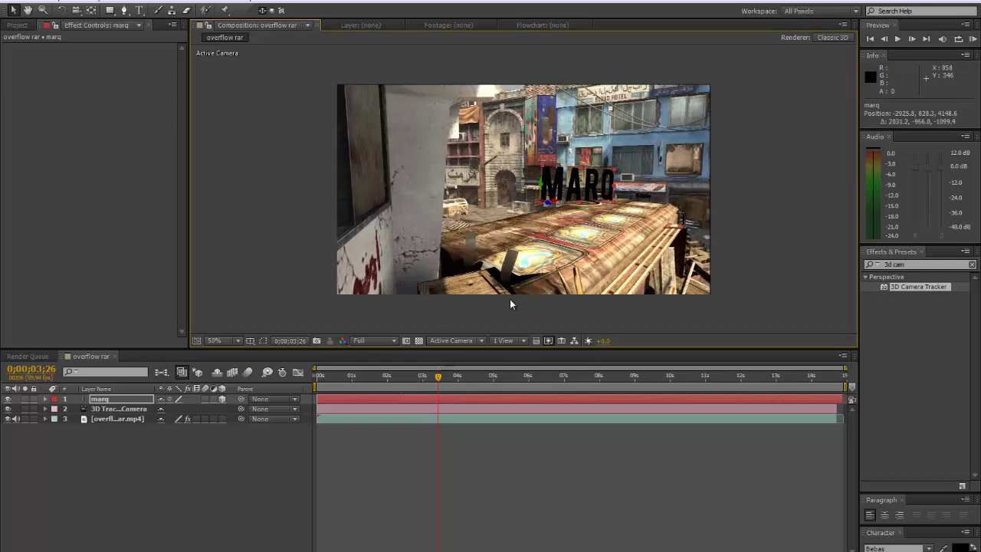
click(434, 375)
drag(397, 388, 438, 381)
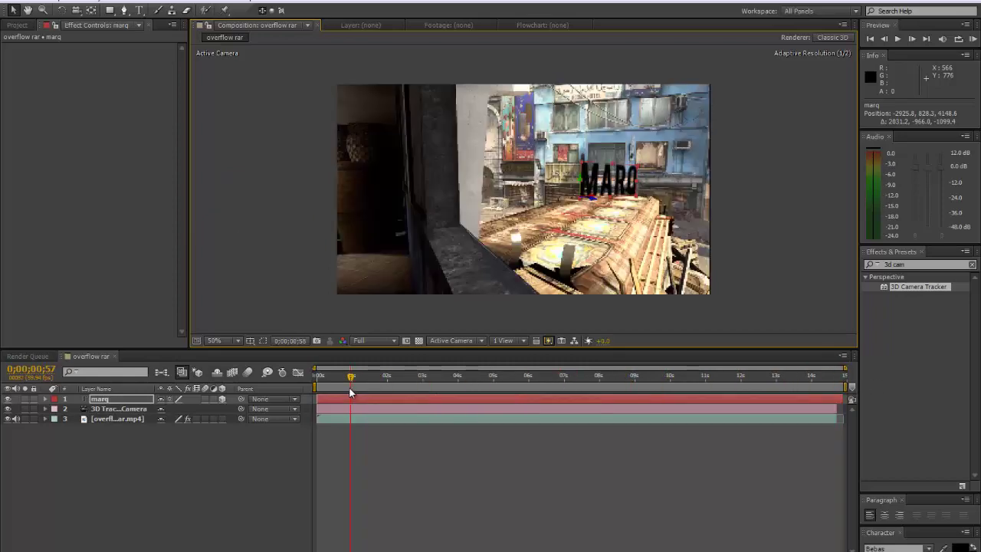
drag(628, 184, 553, 163)
drag(572, 129, 621, 109)
drag(349, 374, 310, 384)
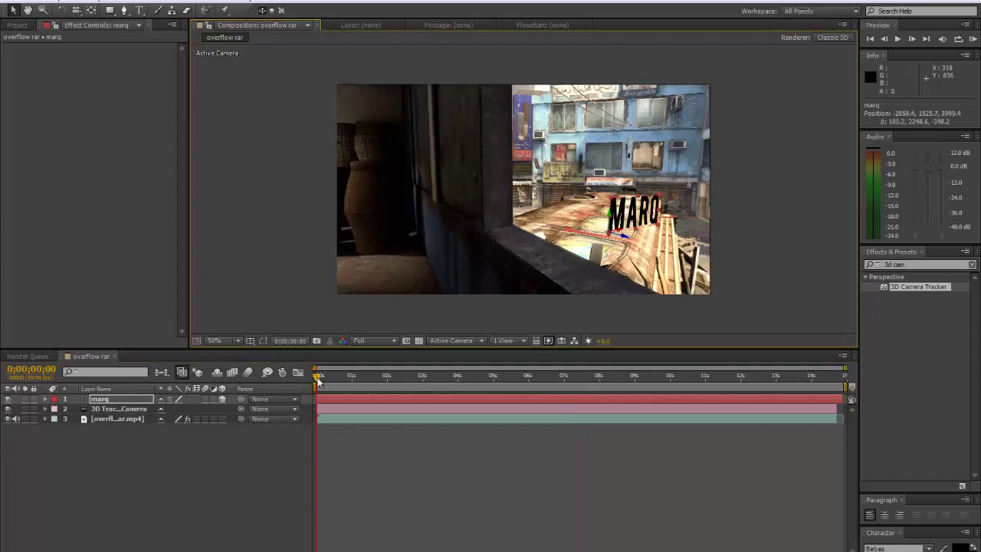
Clear the '3d cam' term from the Effects & Presets search
drag(319, 379, 265, 415)
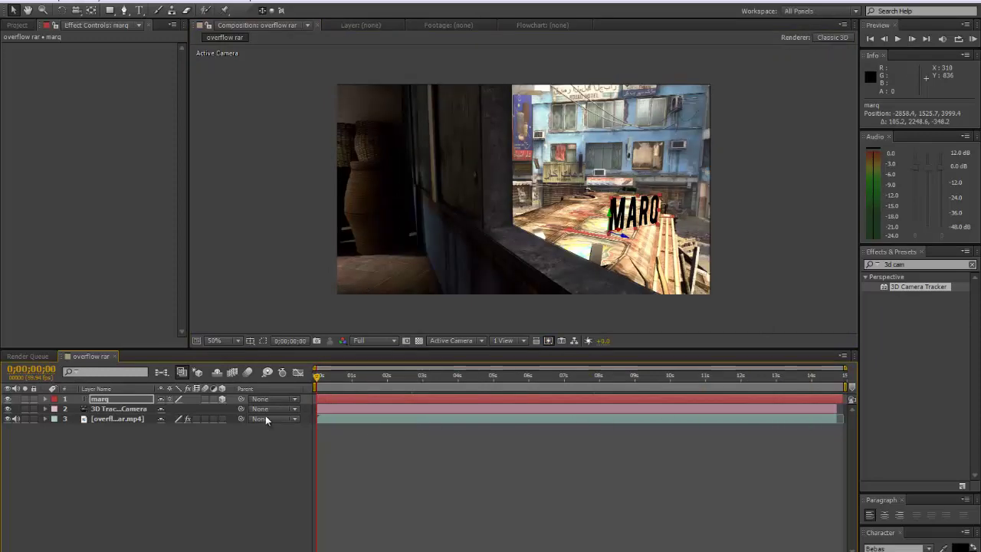
click(902, 265)
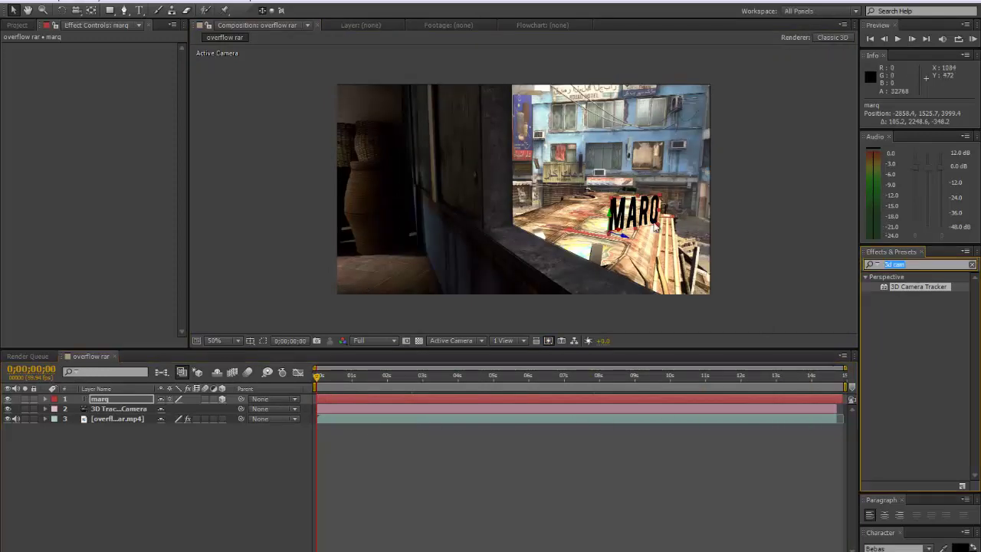
key(BackSpace)
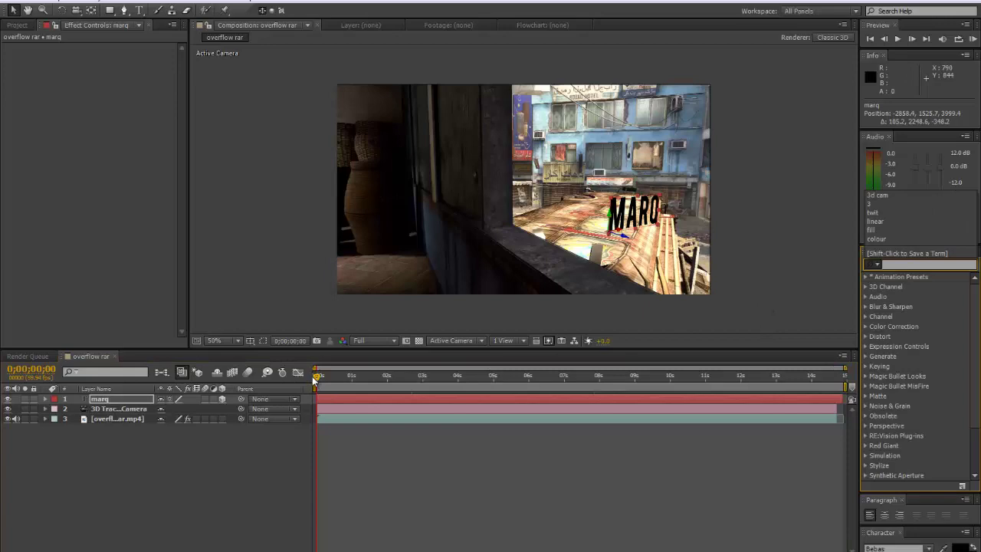
At 0;00;04;18 lift MARQ slightly higher, then review the tracking through 0;00;08;22
drag(343, 375, 468, 375)
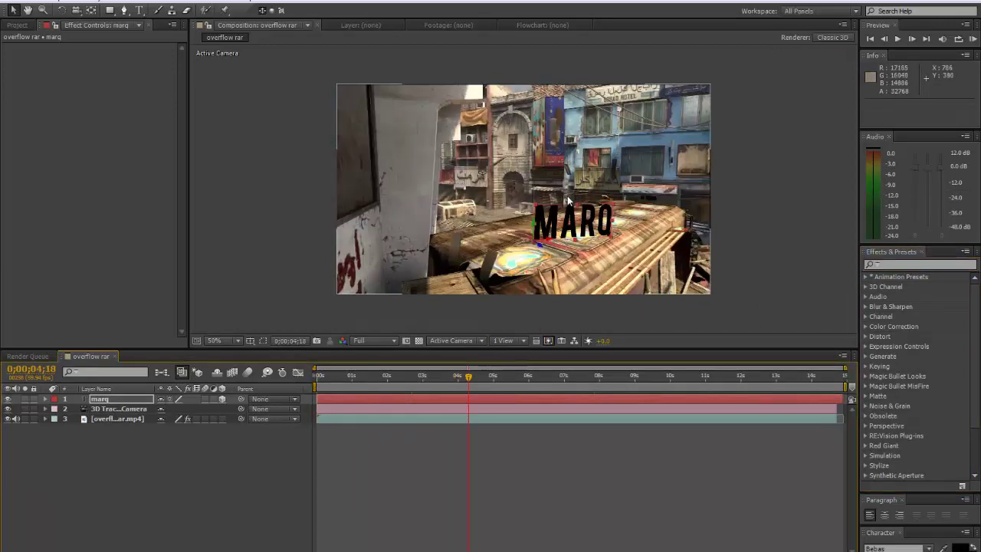
drag(568, 201, 562, 172)
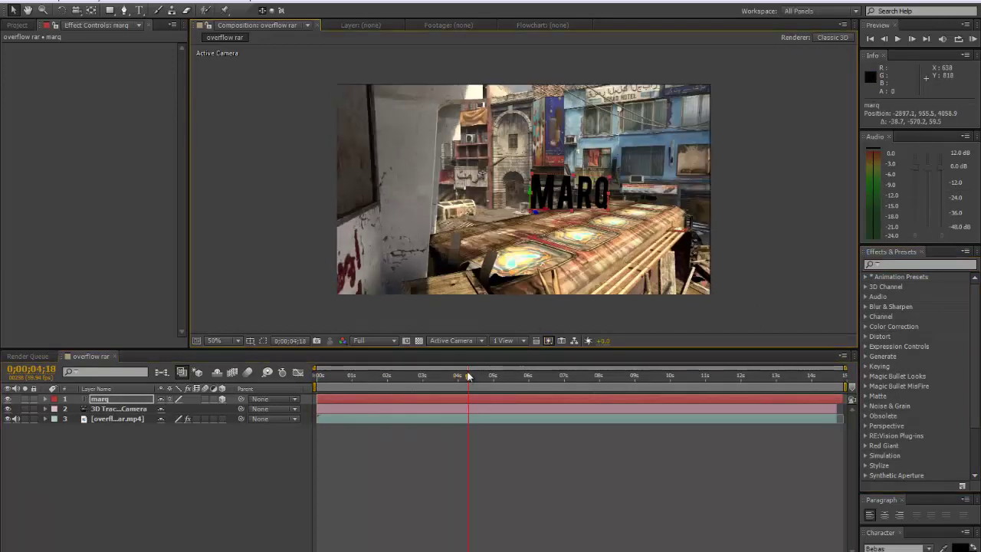
drag(471, 377, 613, 375)
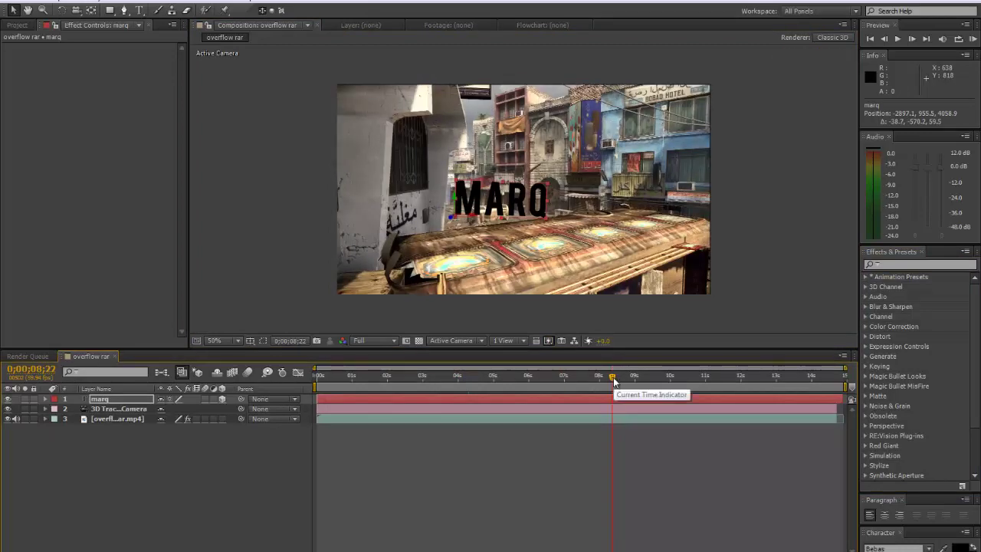
drag(613, 381, 494, 384)
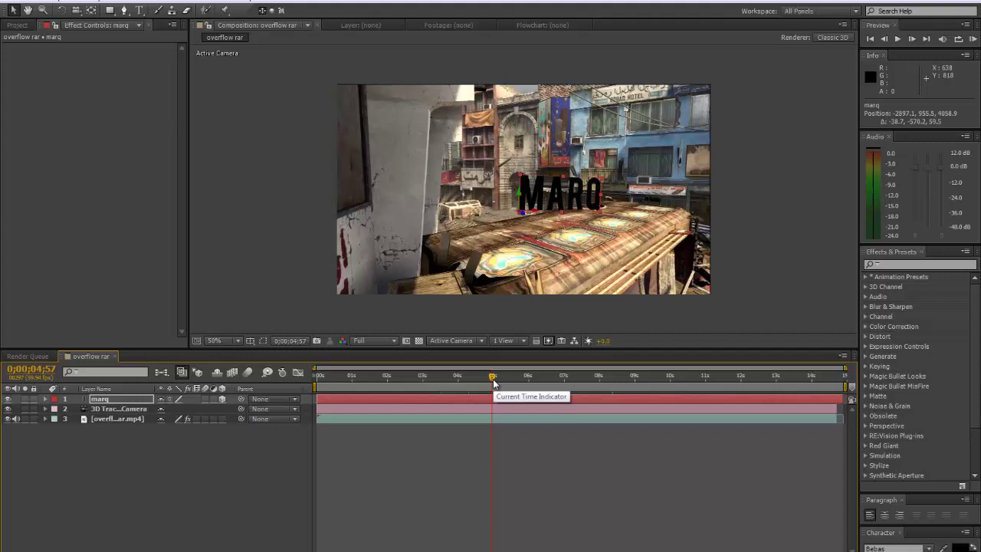